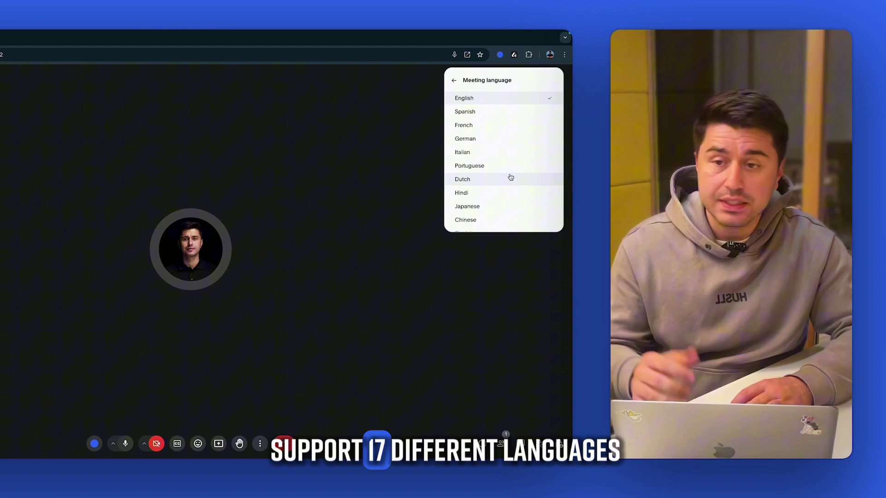
{"action": "scroll", "coordinate": [510, 177], "scroll_direction": "down", "scroll_amount": 3}
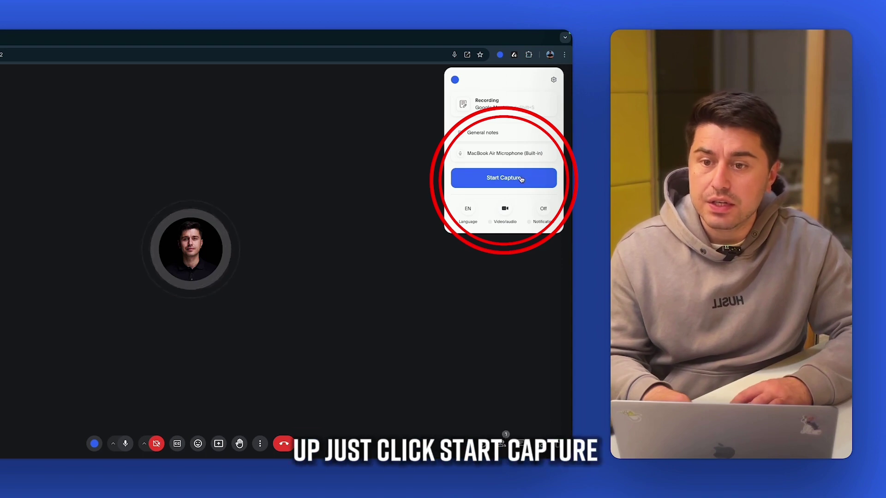
- Start a Bluedot capture of the Google Meet call in English
{"action": "left_click", "coordinate": [521, 179]}
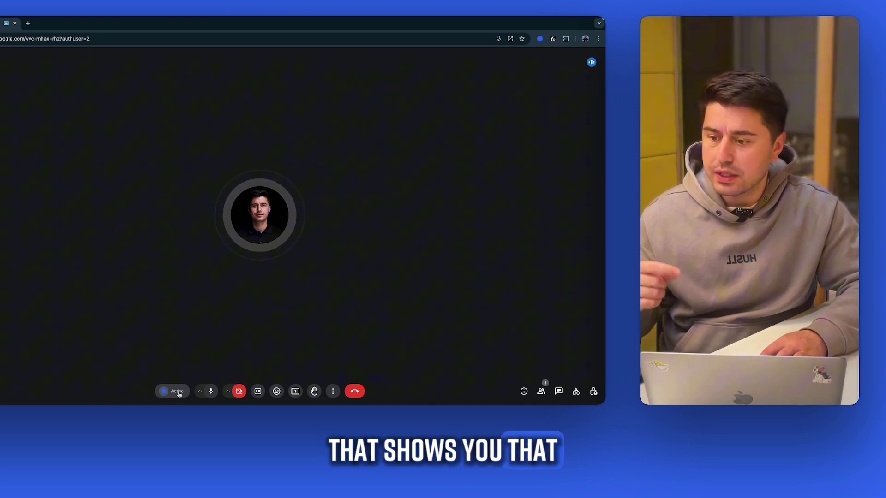
- Finish the Bluedot capture from the Active menu and save the meeting
{"action": "left_click", "coordinate": [178, 395]}
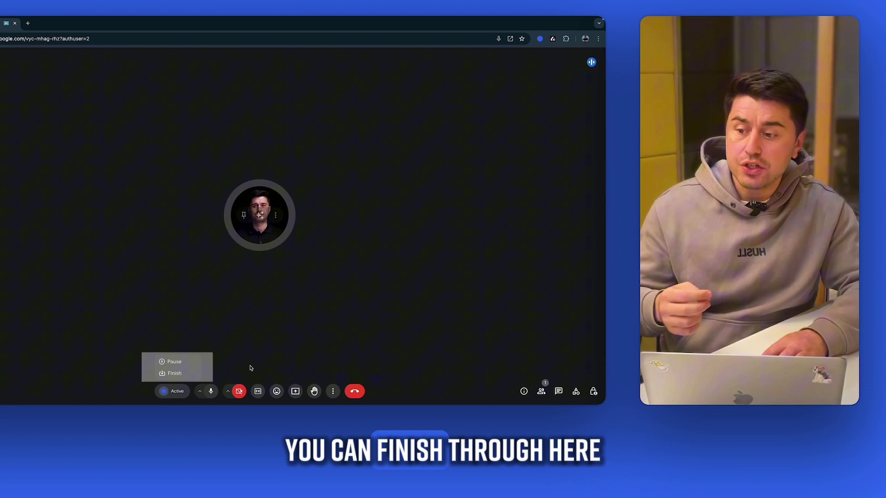
{"action": "left_click", "coordinate": [541, 40]}
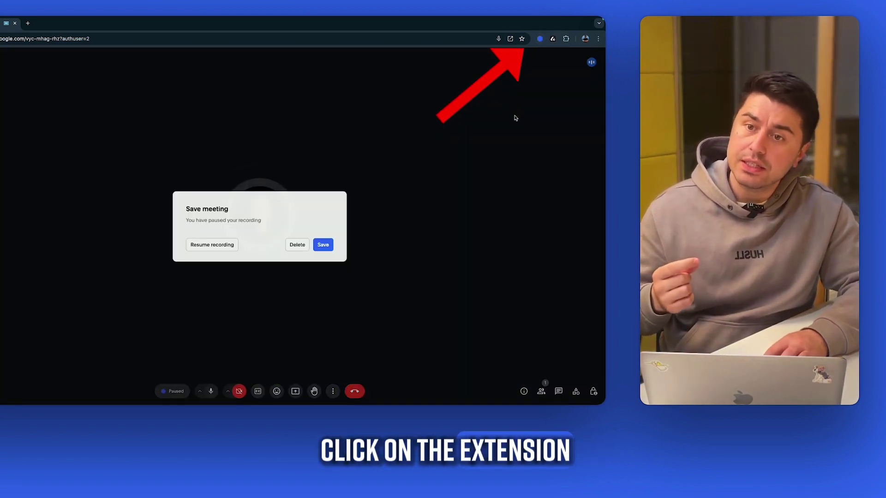
{"action": "left_click", "coordinate": [324, 246]}
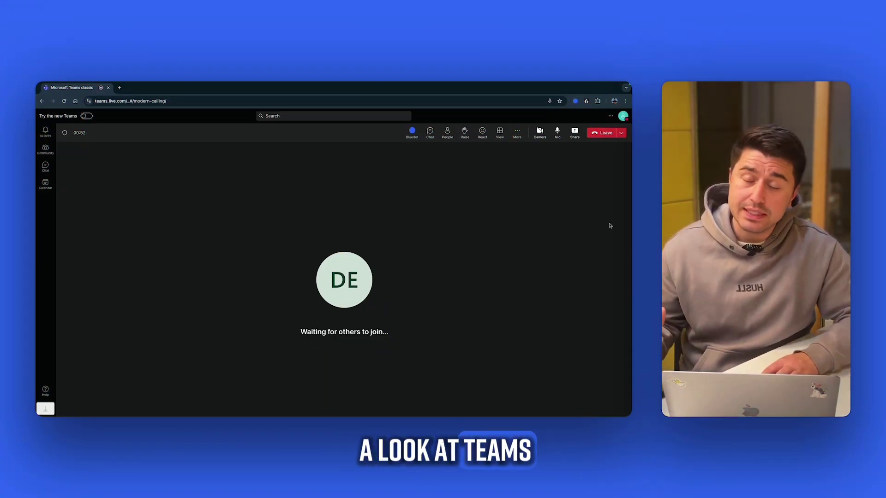
- Start a Bluedot capture of the Teams call, then finish it from the Active dropdown
{"action": "left_click", "coordinate": [576, 102]}
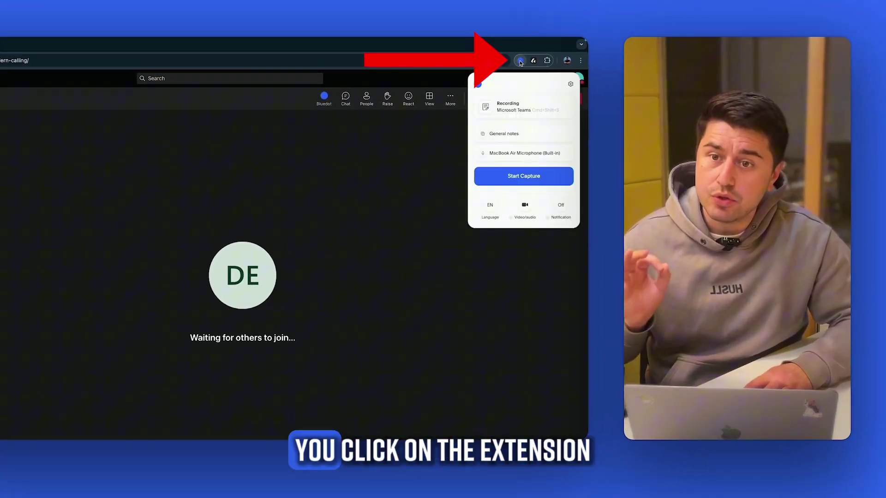
{"action": "left_click", "coordinate": [521, 177]}
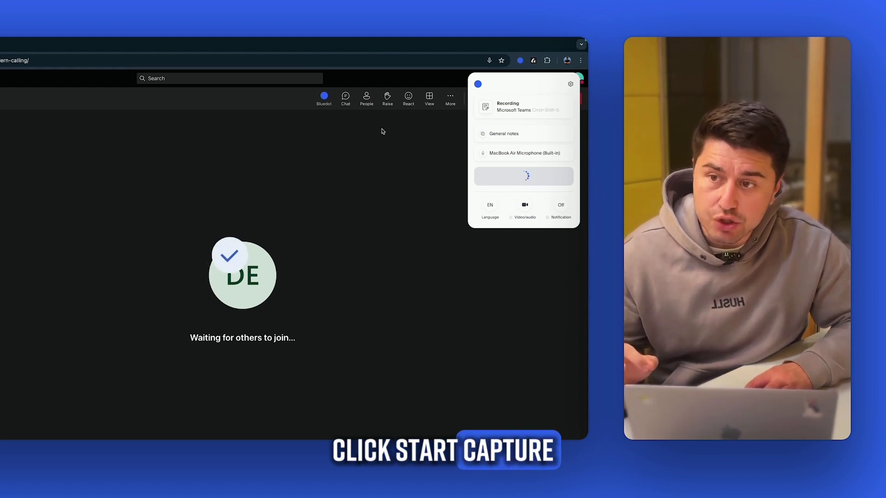
{"action": "left_click", "coordinate": [321, 101]}
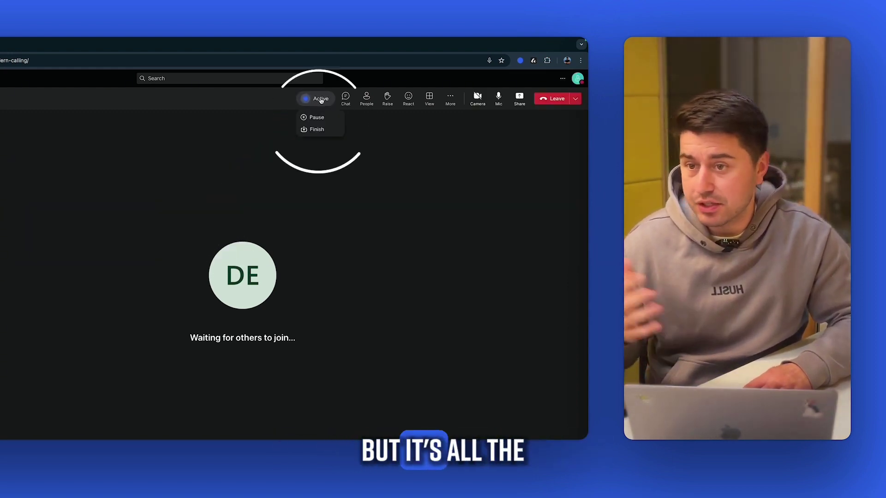
{"action": "left_click", "coordinate": [326, 130]}
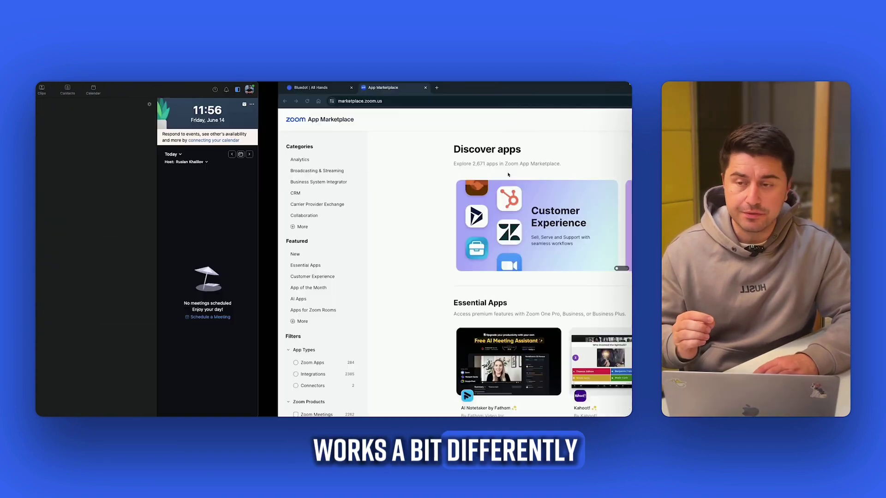
{"action": "type", "text": "bluedo"}
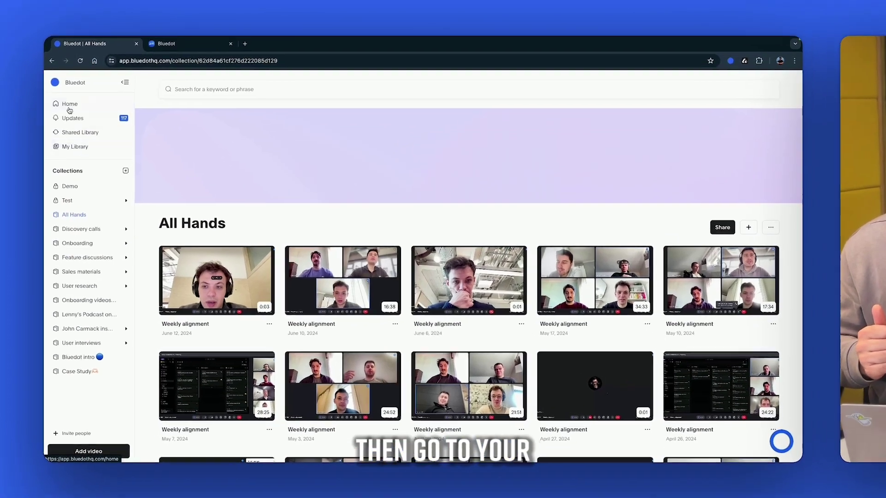
- Go to Integrations from the Bluedot workspace dropdown
{"action": "left_click", "coordinate": [76, 75]}
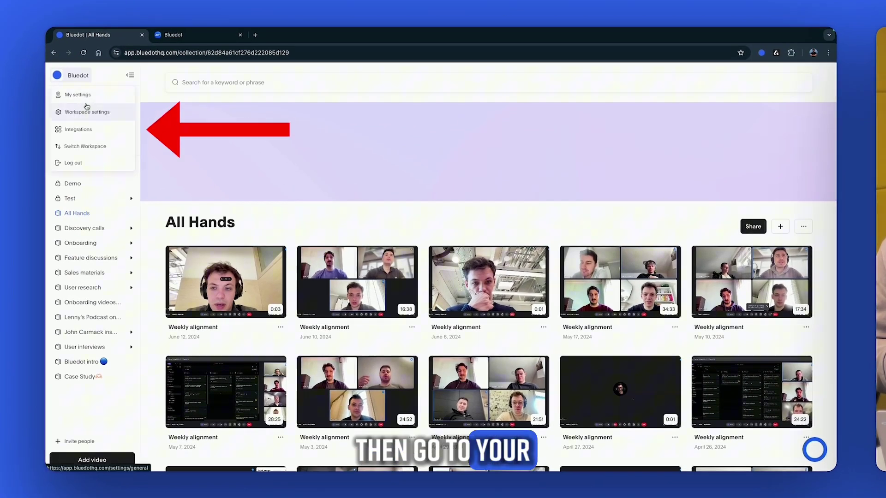
{"action": "left_click", "coordinate": [87, 130]}
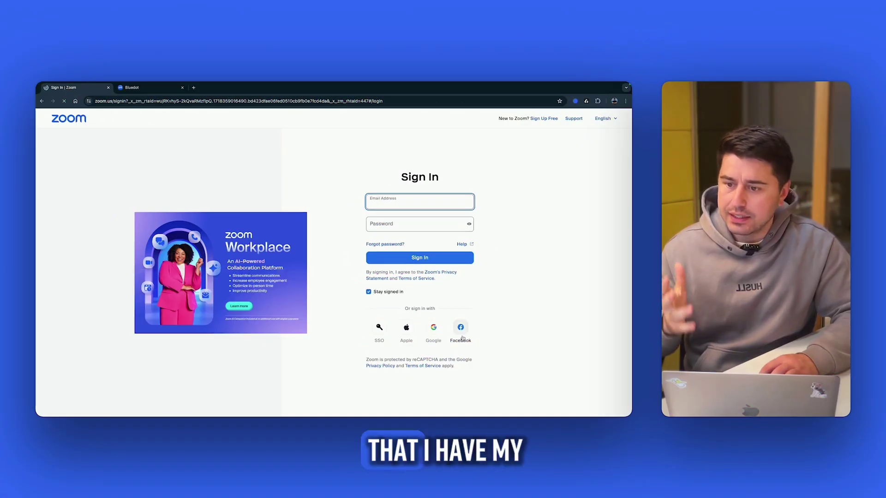
- Sign in to Zoom with Google and allow Bluedot access to the account
{"action": "left_click", "coordinate": [434, 330]}
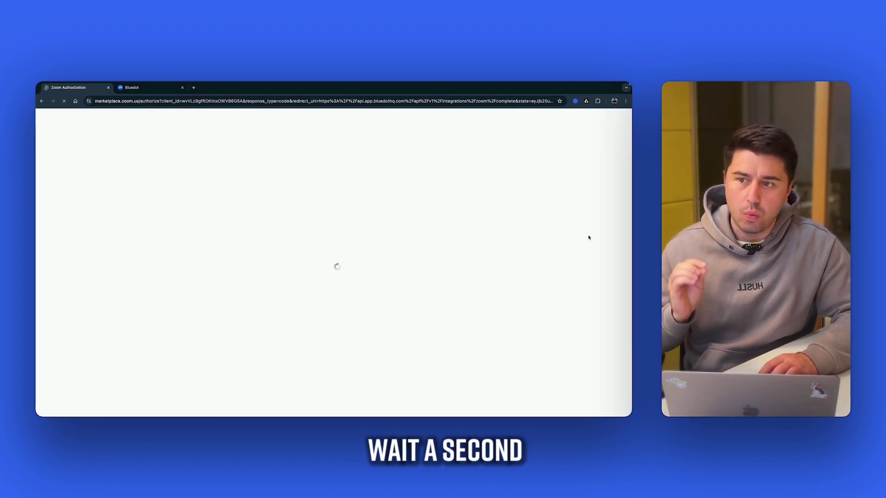
{"action": "scroll", "coordinate": [388, 359], "scroll_direction": "down", "scroll_amount": 1}
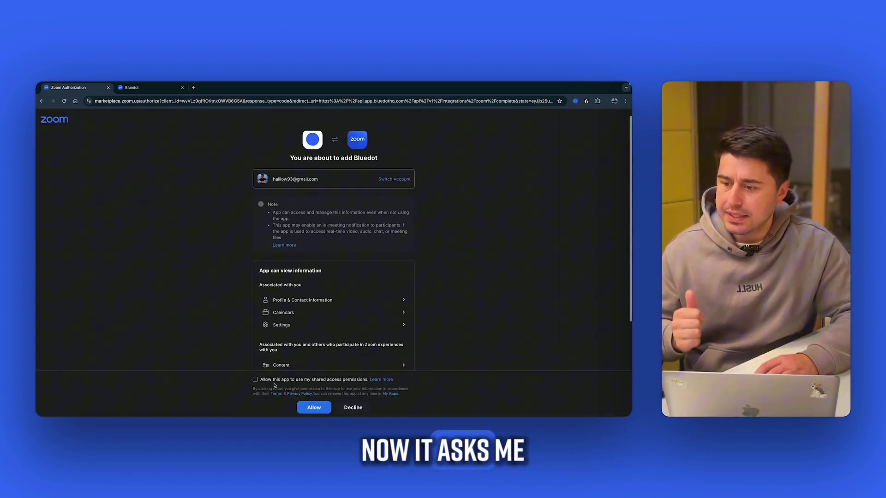
{"action": "scroll", "coordinate": [307, 314], "scroll_direction": "down", "scroll_amount": 3}
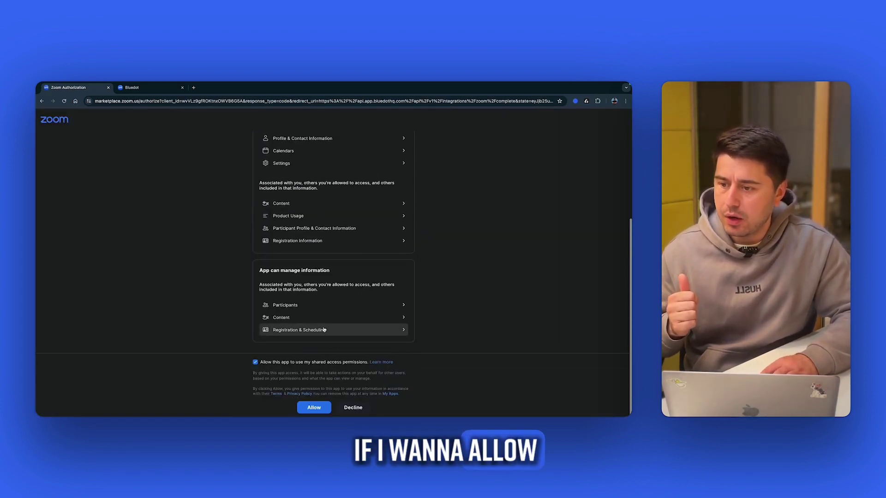
{"action": "left_click", "coordinate": [314, 408]}
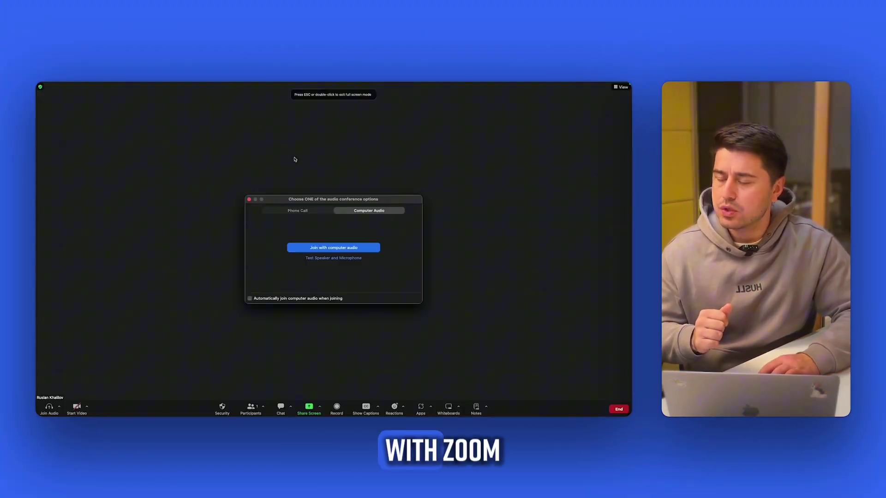
- Join the Zoom meeting using computer audio
{"action": "left_click", "coordinate": [332, 247]}
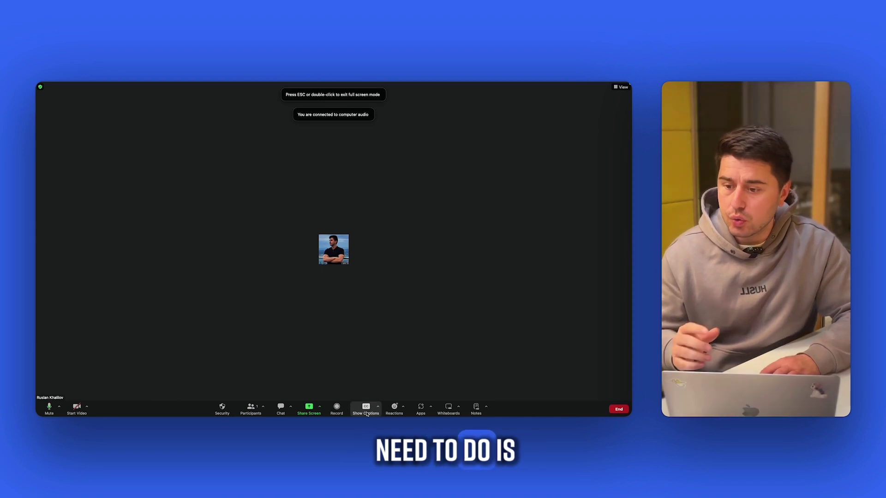